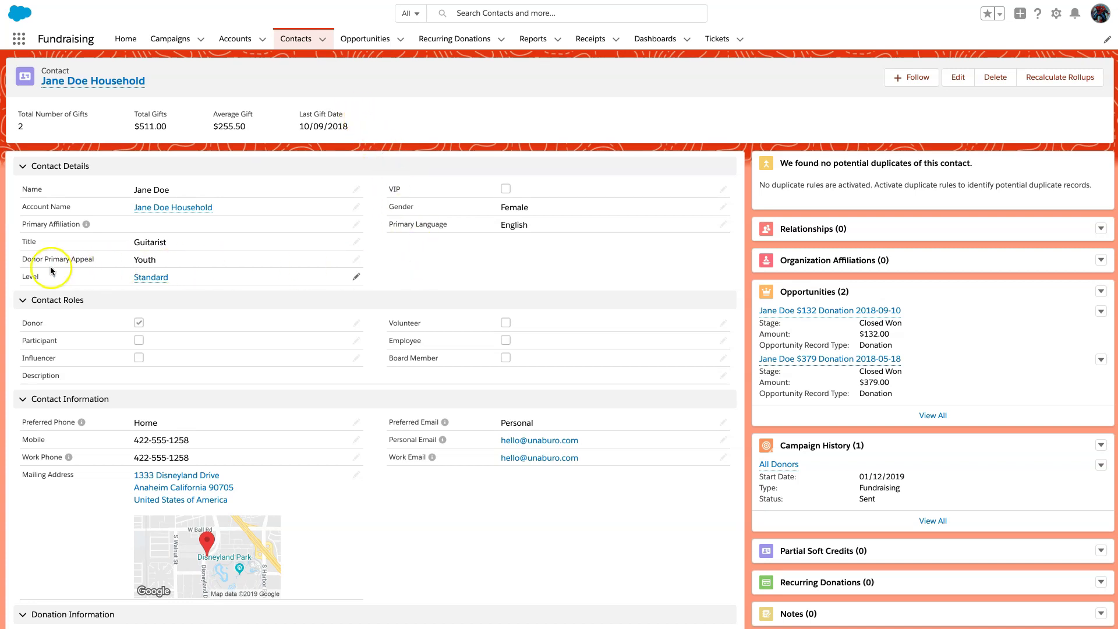
# Edit the contact and open its Donor Primary Appeal dropdown to view Youth, Food Security and General
pyautogui.click(356, 265)
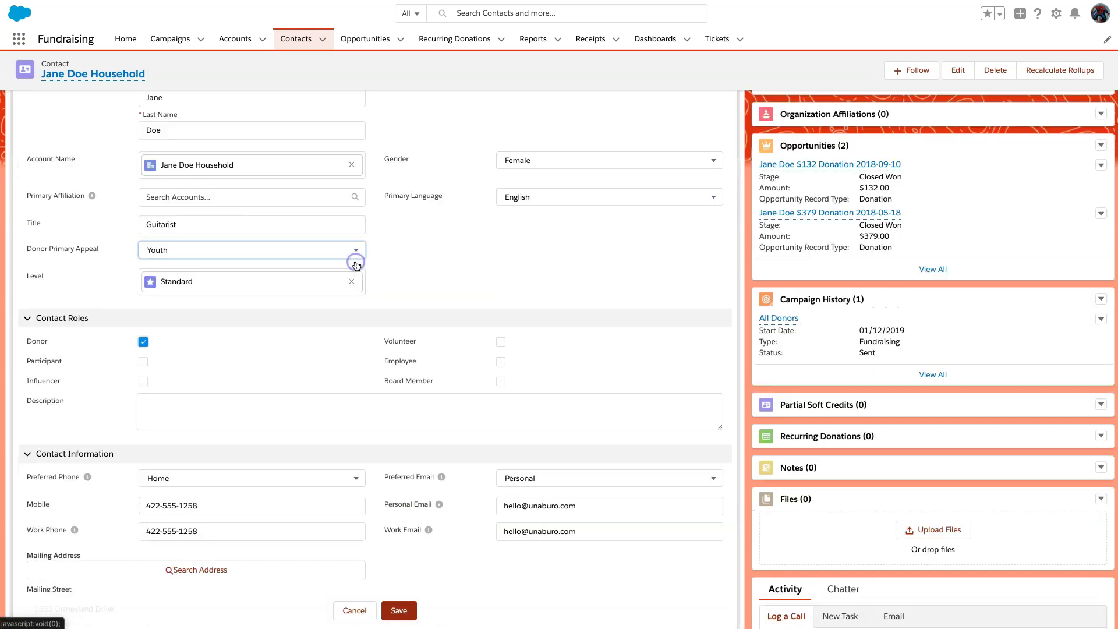
pyautogui.click(168, 257)
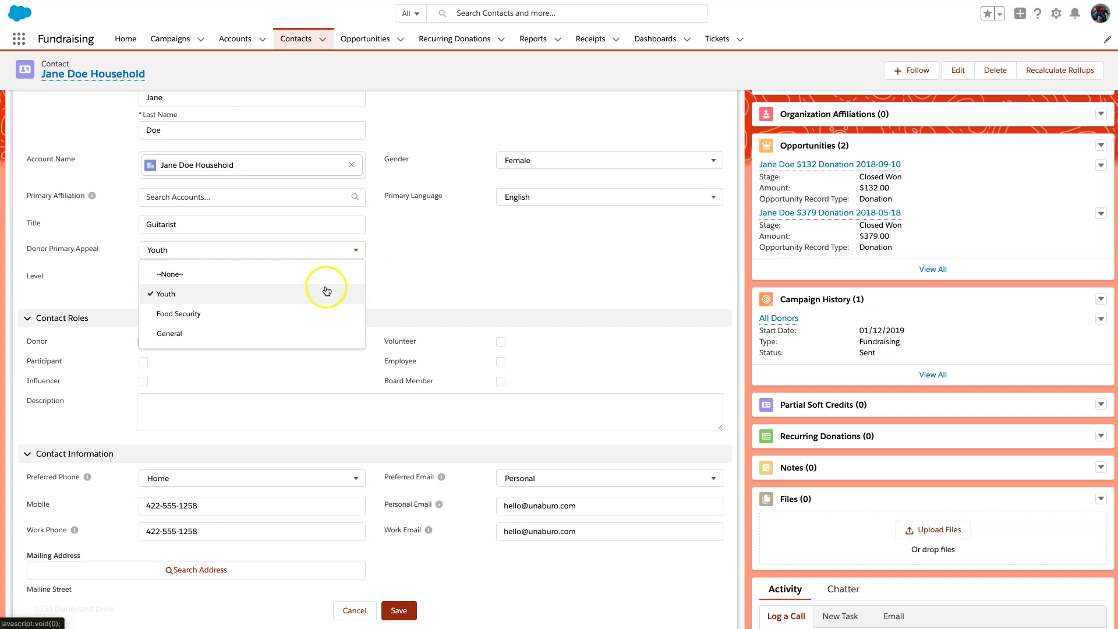
pyautogui.scroll(1, 327, 319)
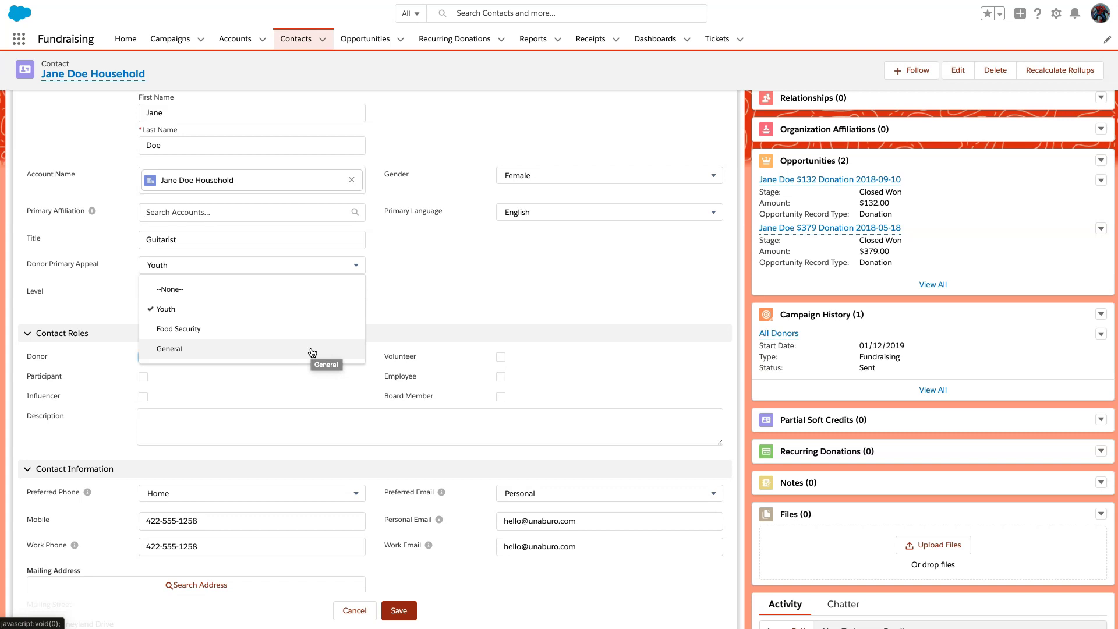
pyautogui.scroll(2, 314, 349)
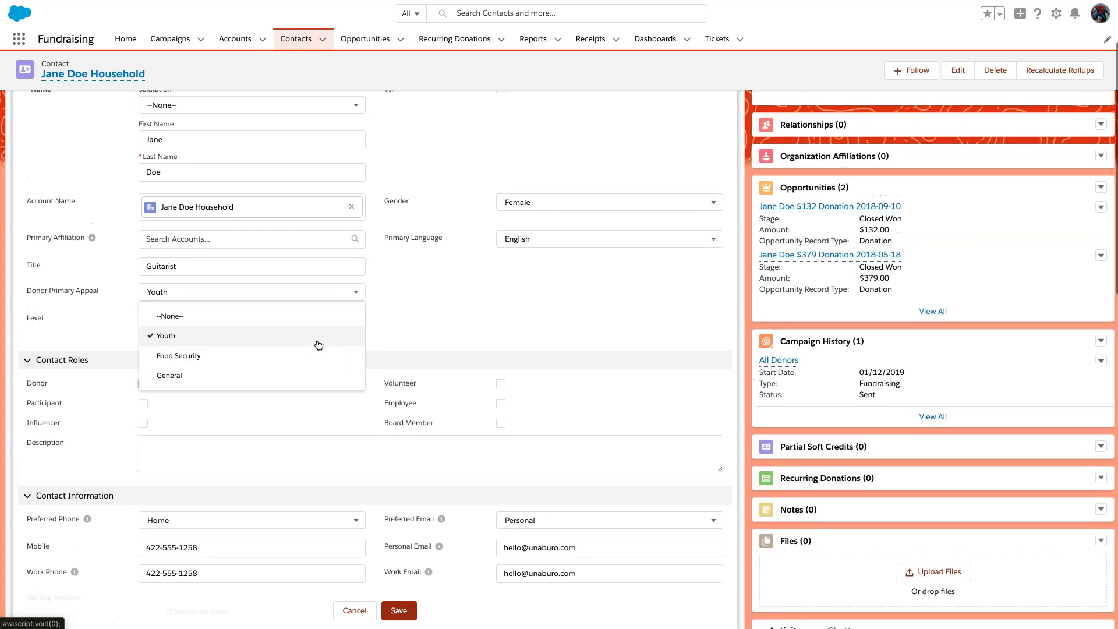
pyautogui.scroll(1, 312, 349)
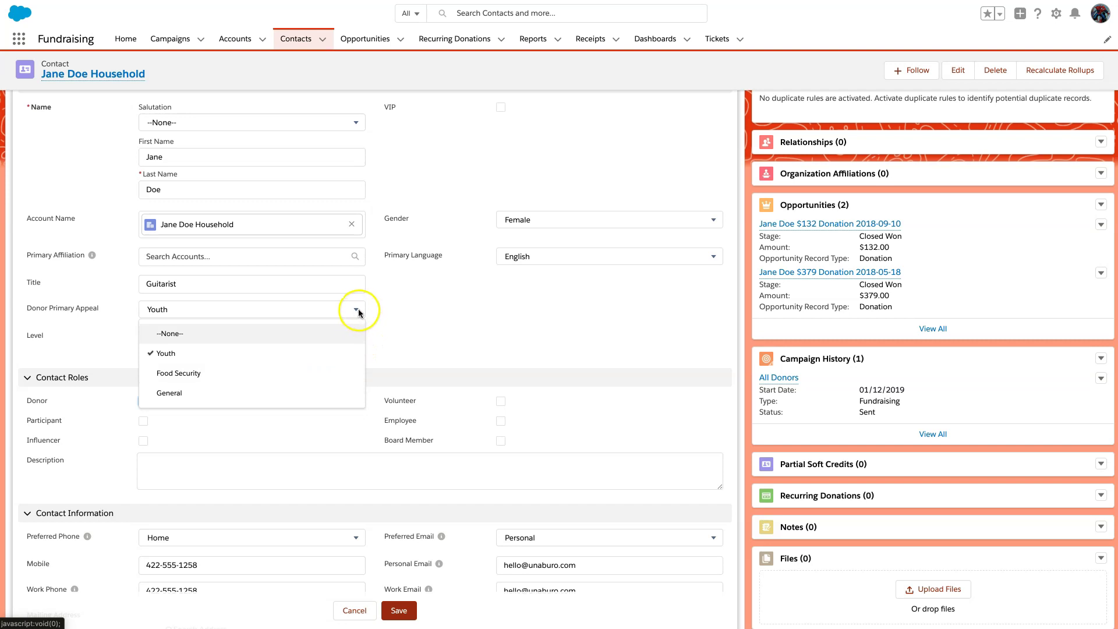
pyautogui.scroll(1, 400, 400)
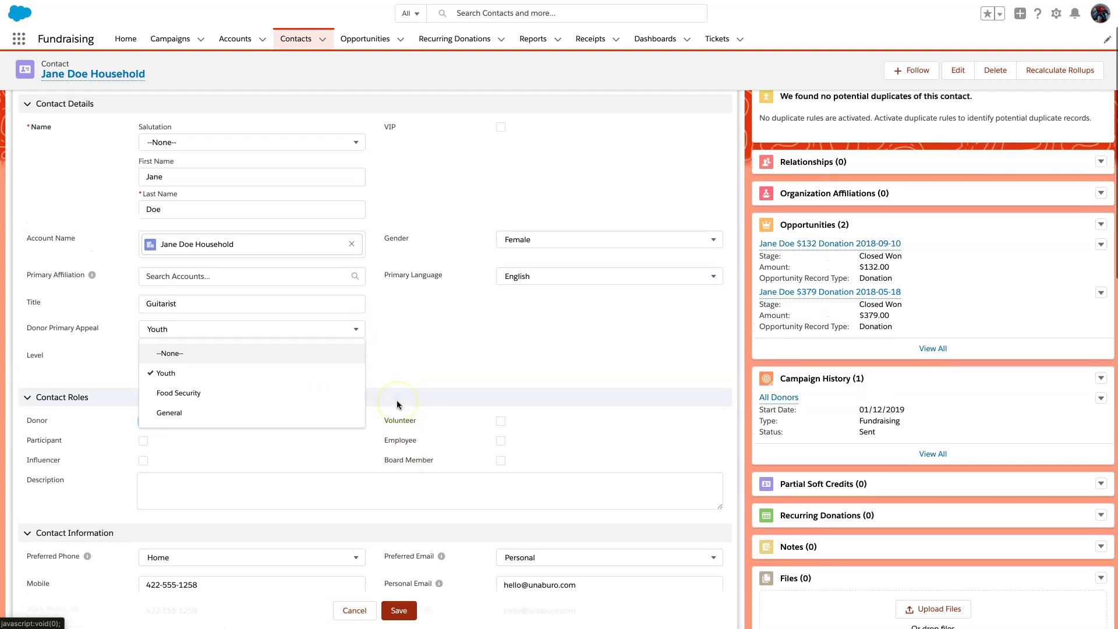
# Discard the contact edit and go to the Object Manager object list in Setup
pyautogui.click(343, 611)
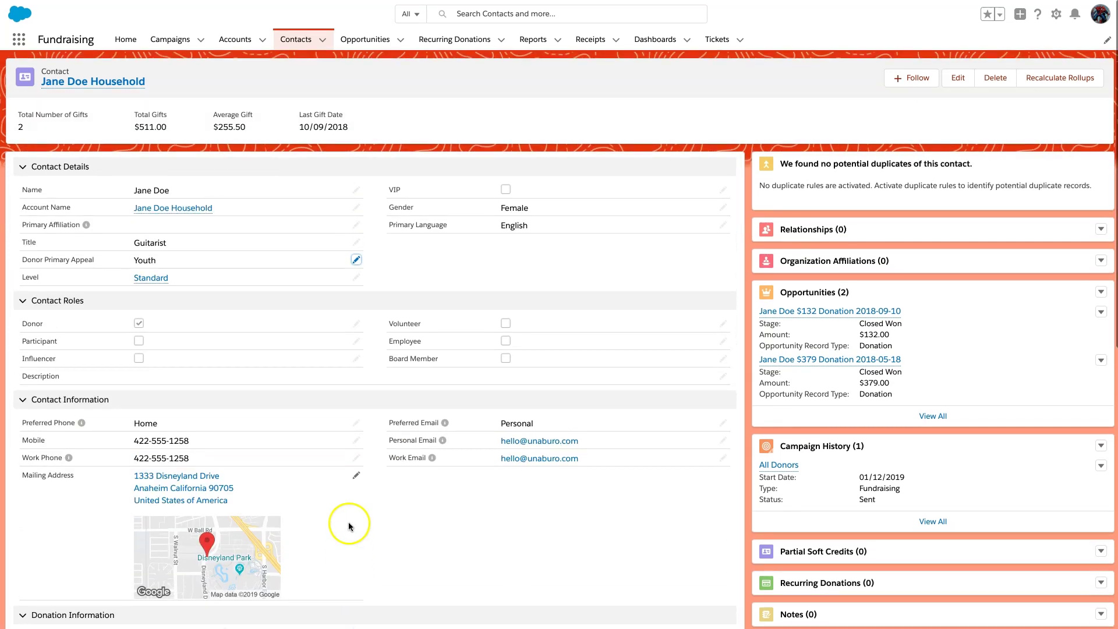
pyautogui.click(1058, 22)
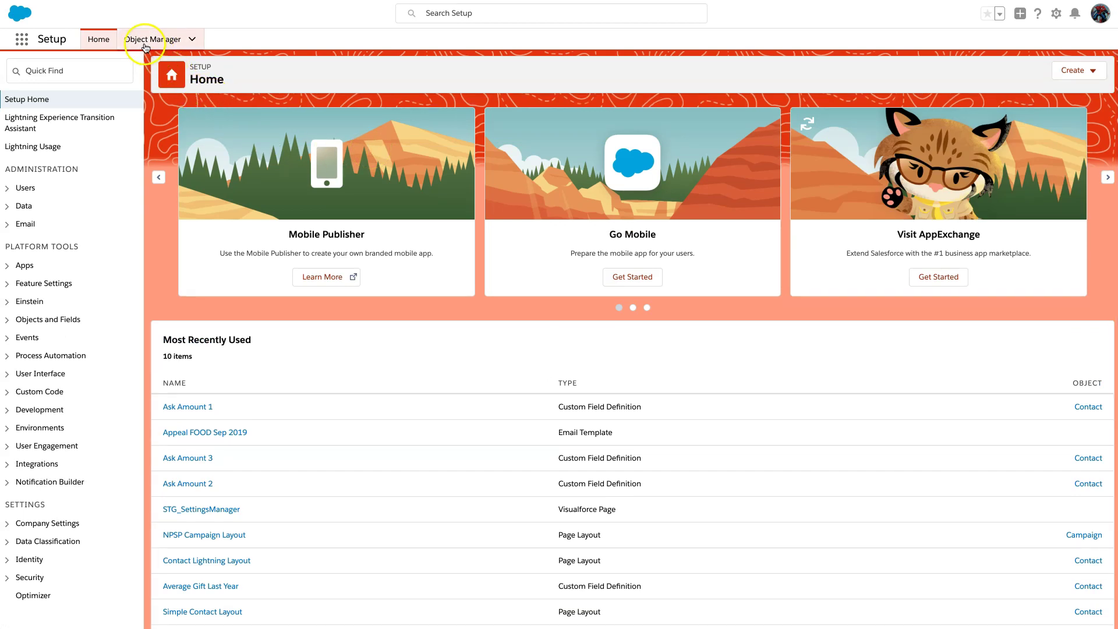
pyautogui.click(143, 44)
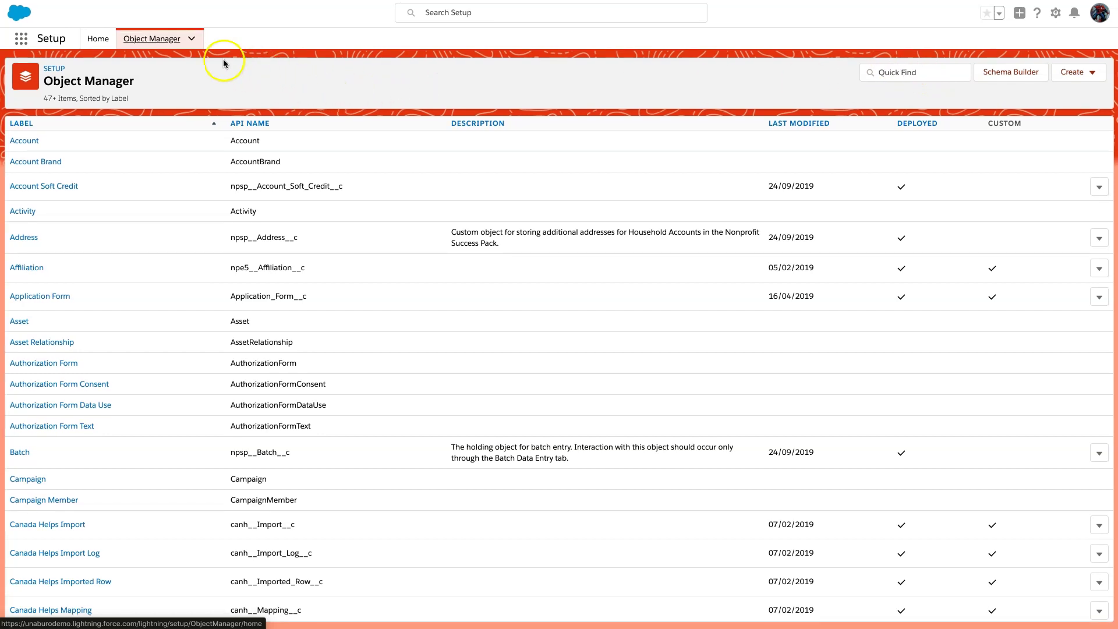
# Filter Object Manager with 'contac' and open the Contact object
pyautogui.click(153, 39)
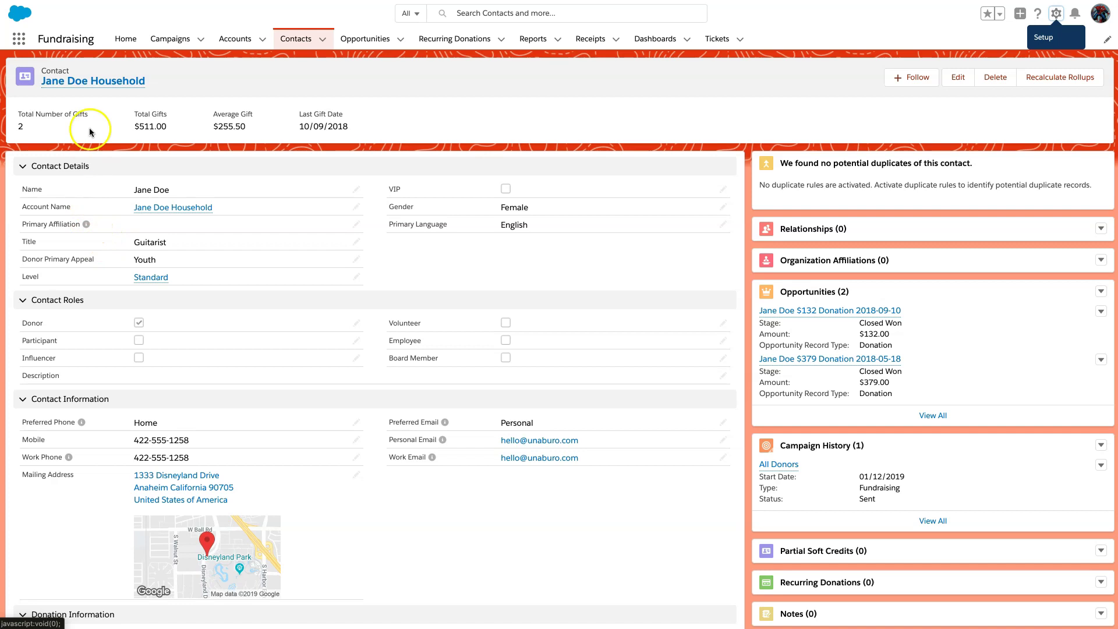
pyautogui.click(76, 68)
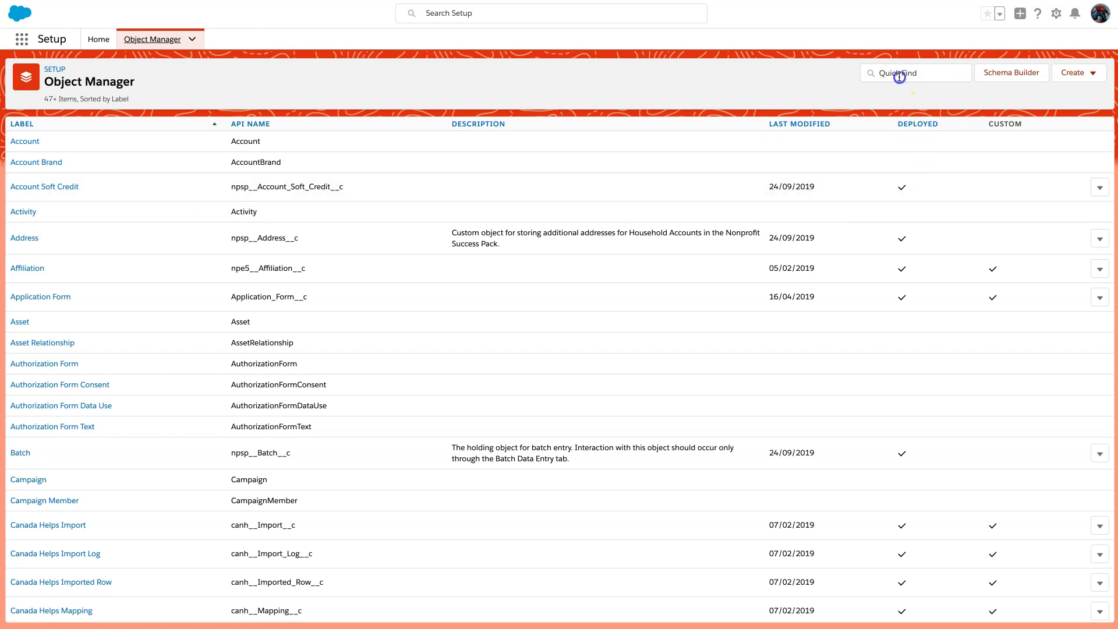
pyautogui.click(900, 75)
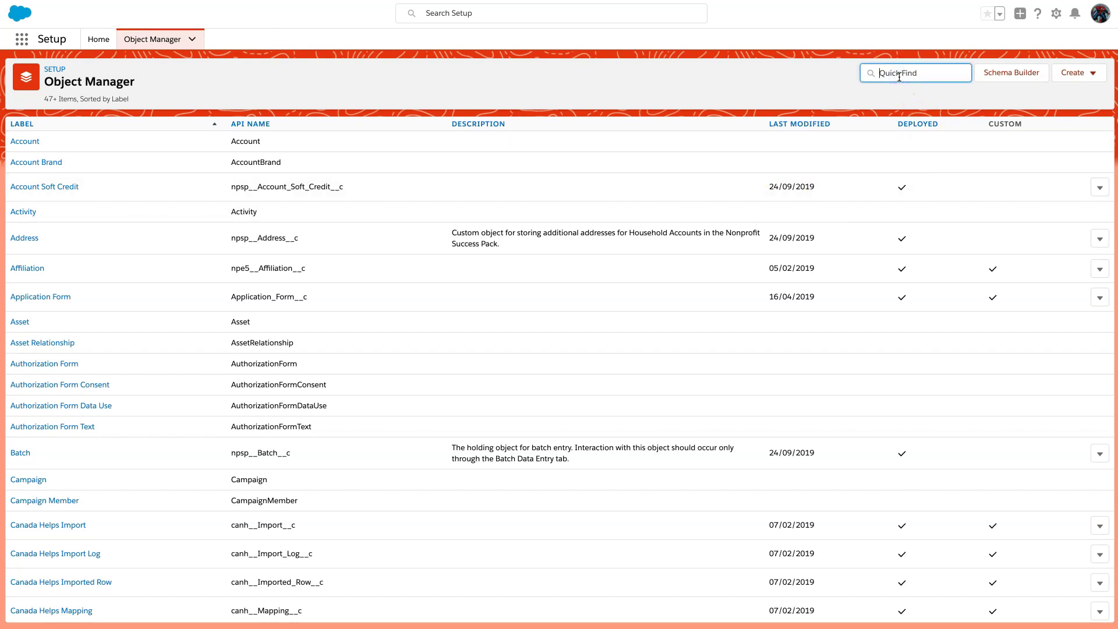
pyautogui.write('contac')
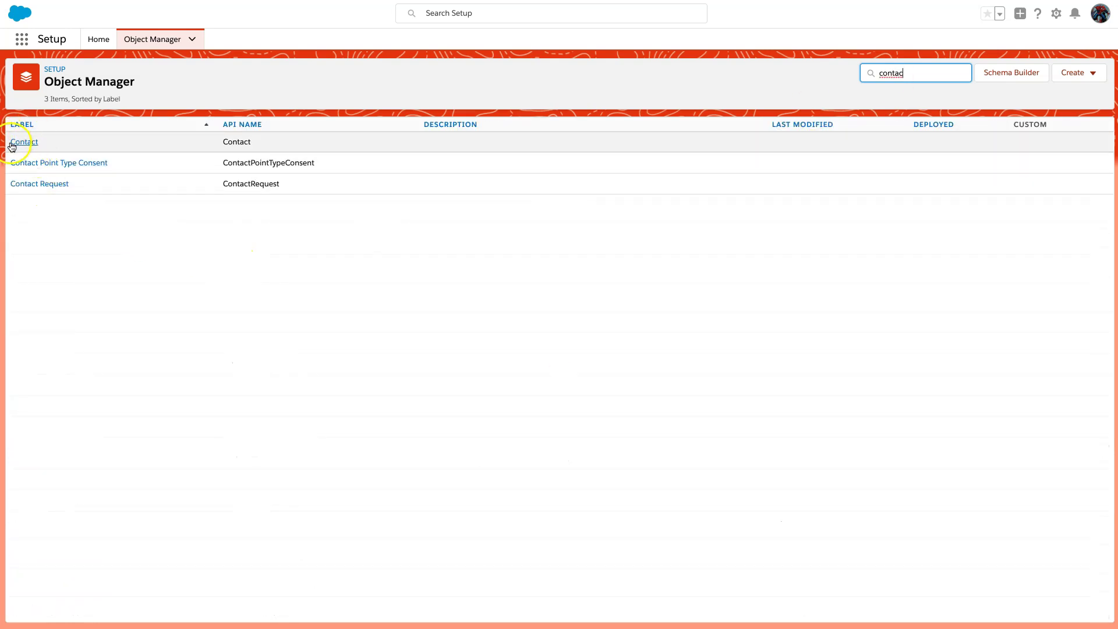
pyautogui.click(30, 142)
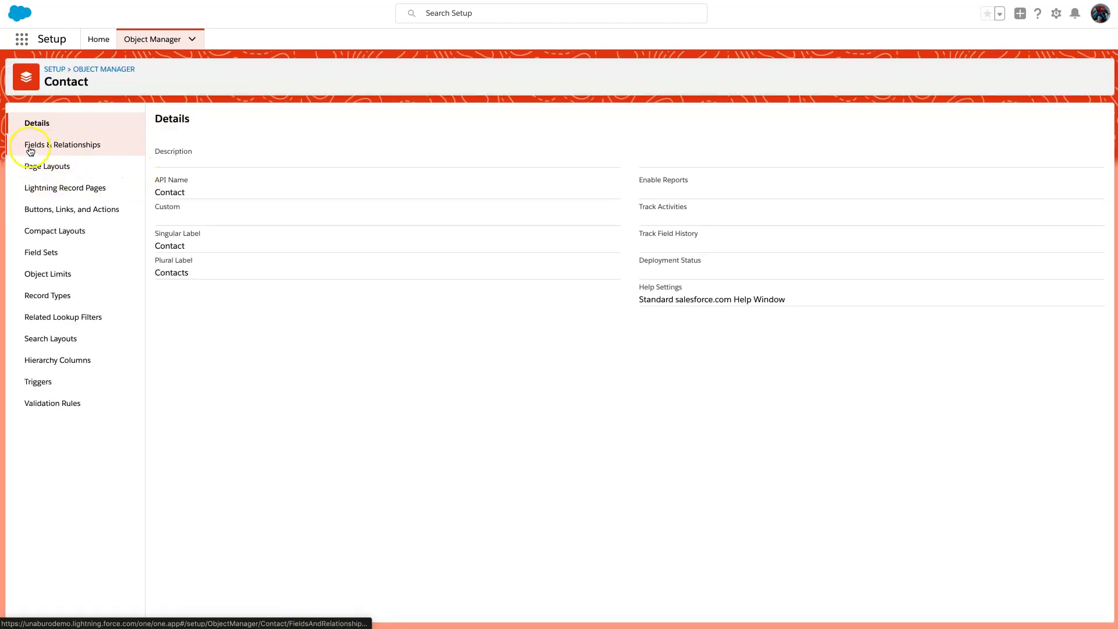
# Search Contact's Fields & Relationships for 'appeal' and open the Donor Primary Appeal field
pyautogui.click(101, 149)
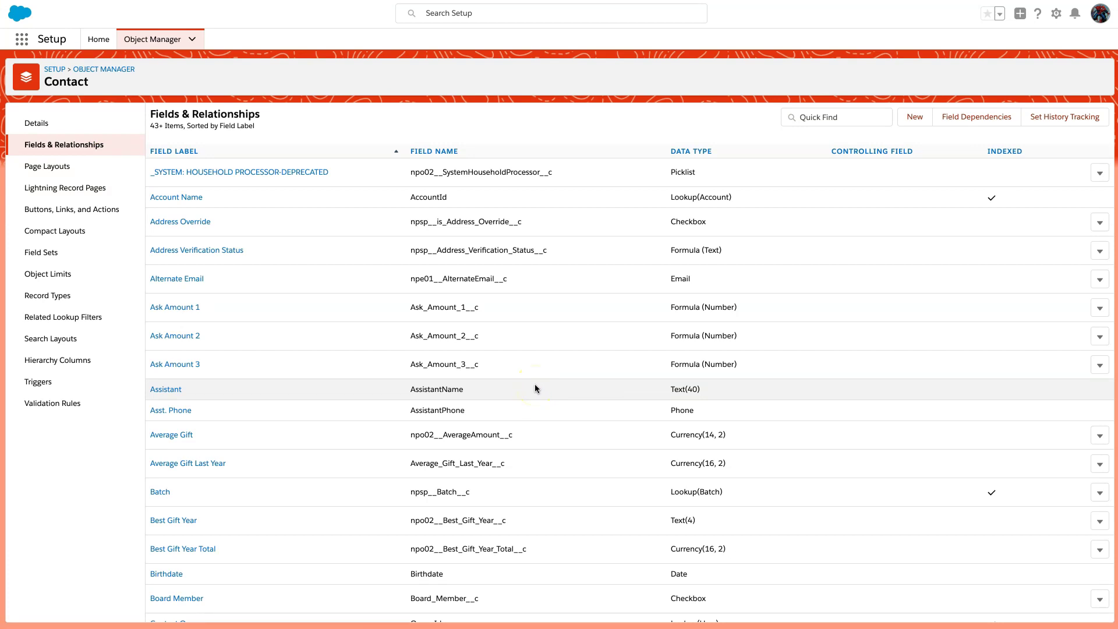
pyautogui.click(823, 119)
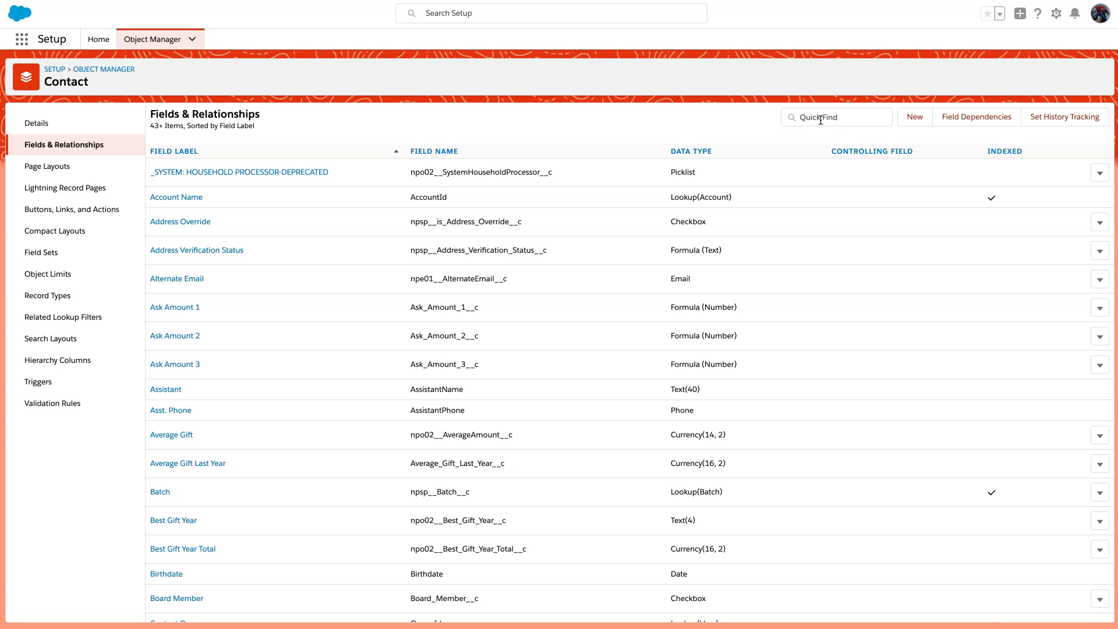
pyautogui.write('appeal')
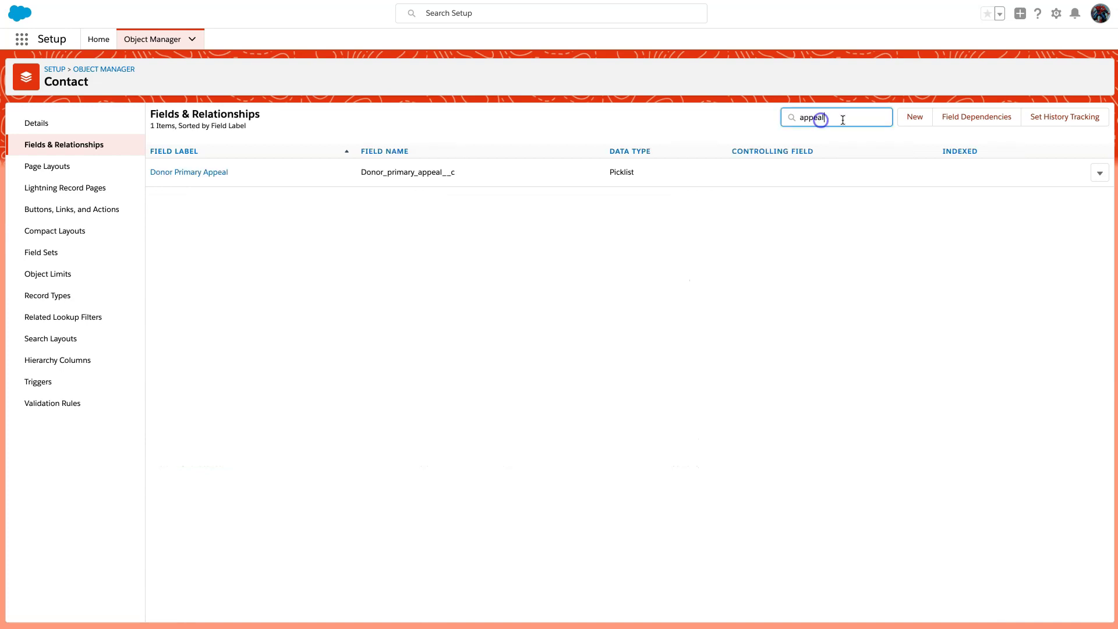
pyautogui.click(198, 173)
pyautogui.scroll(-1, 480, 410)
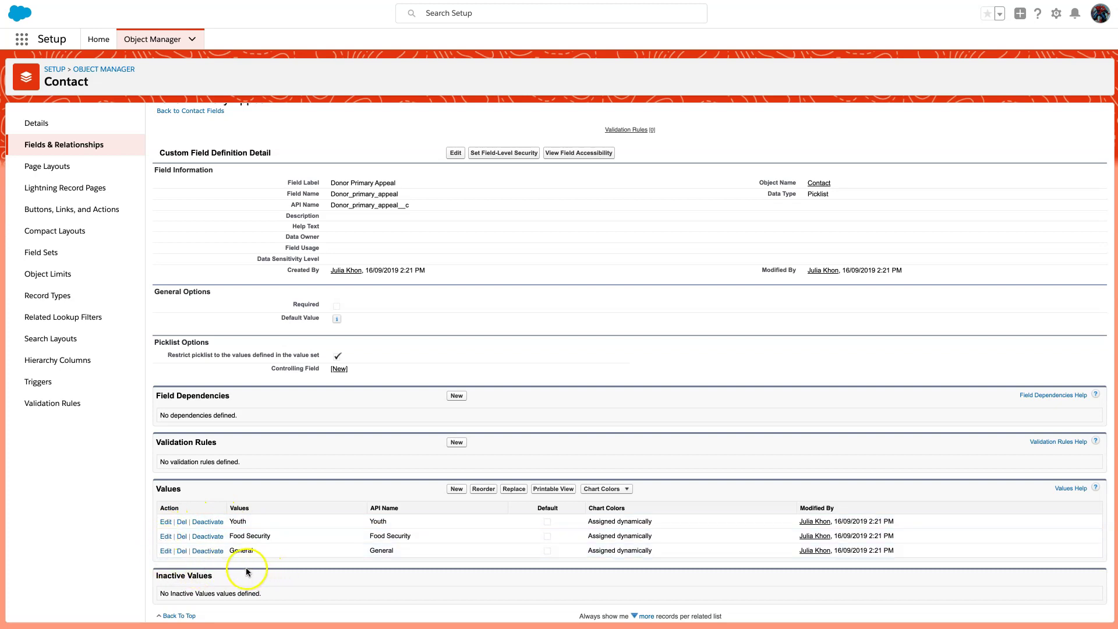
# Move General to the top of the Donor Primary Appeal values, ahead of Youth and Food Security, and save
pyautogui.click(166, 522)
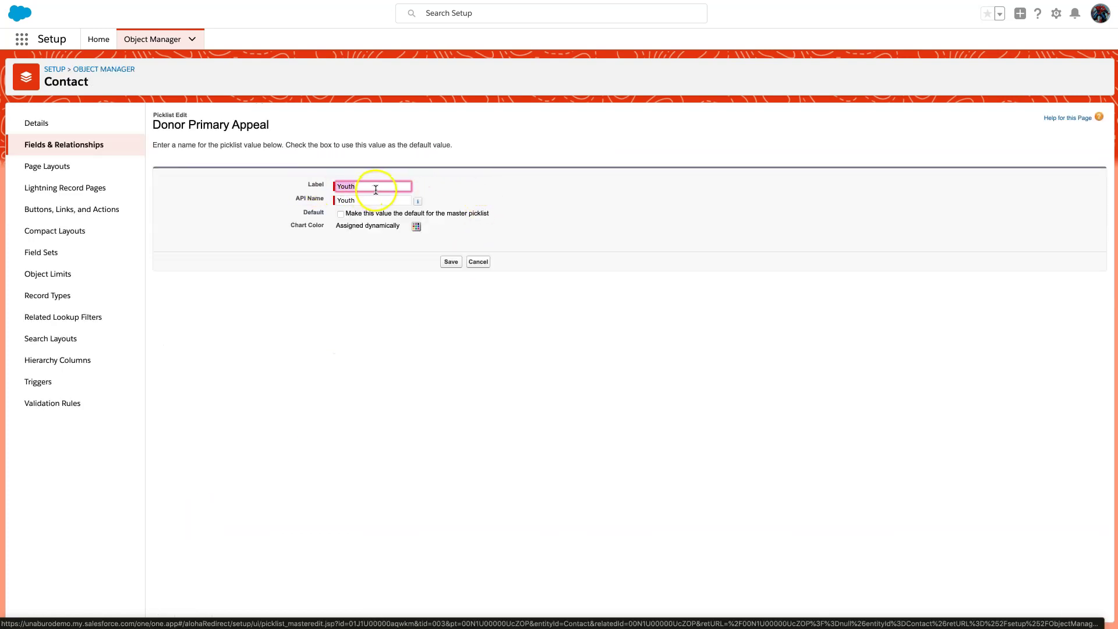
pyautogui.click(483, 263)
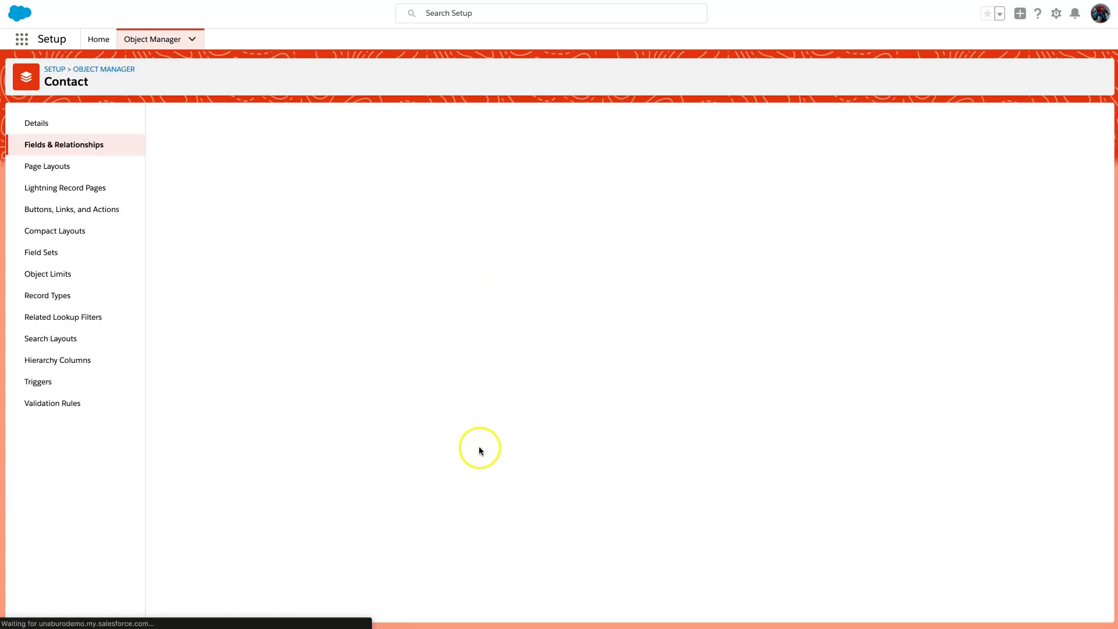
pyautogui.scroll(-1, 319, 539)
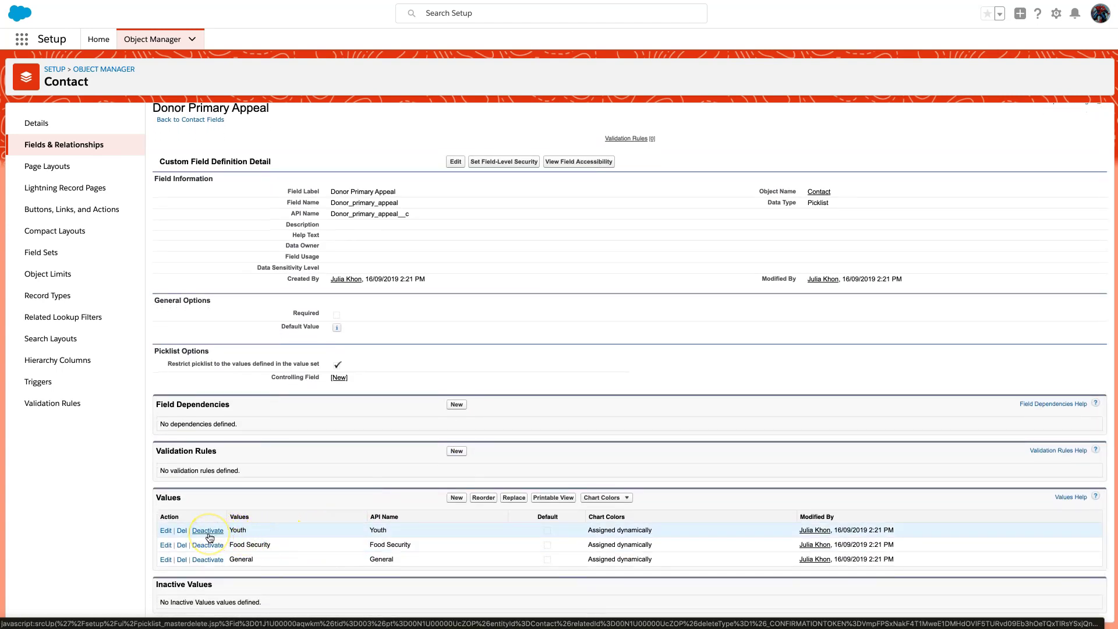
pyautogui.click(484, 500)
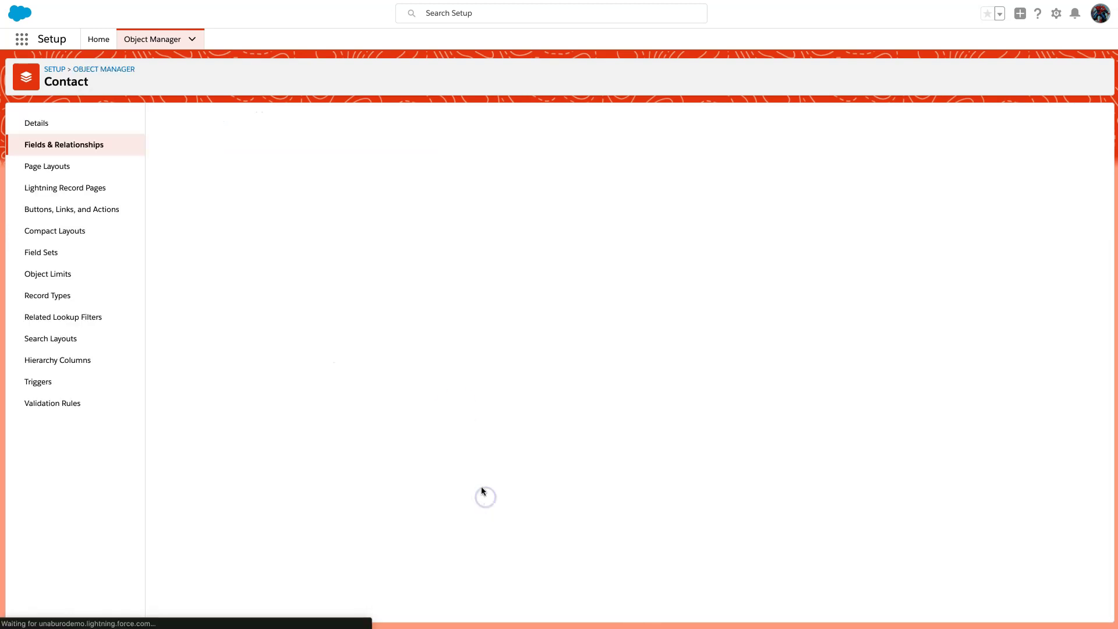
pyautogui.click(351, 224)
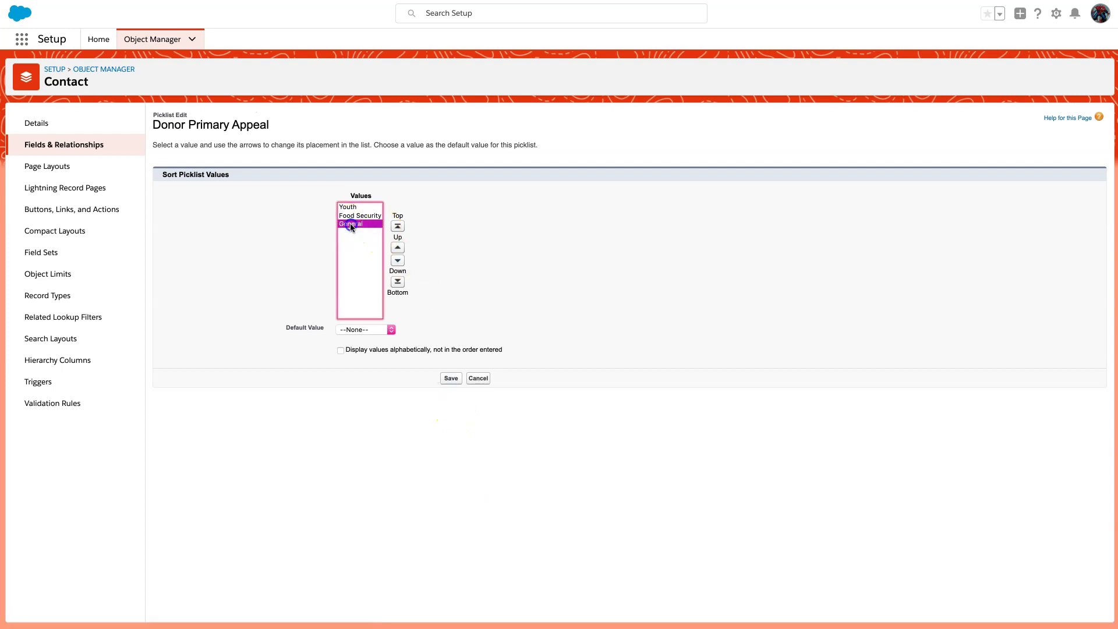
pyautogui.click(397, 248)
pyautogui.click(398, 247)
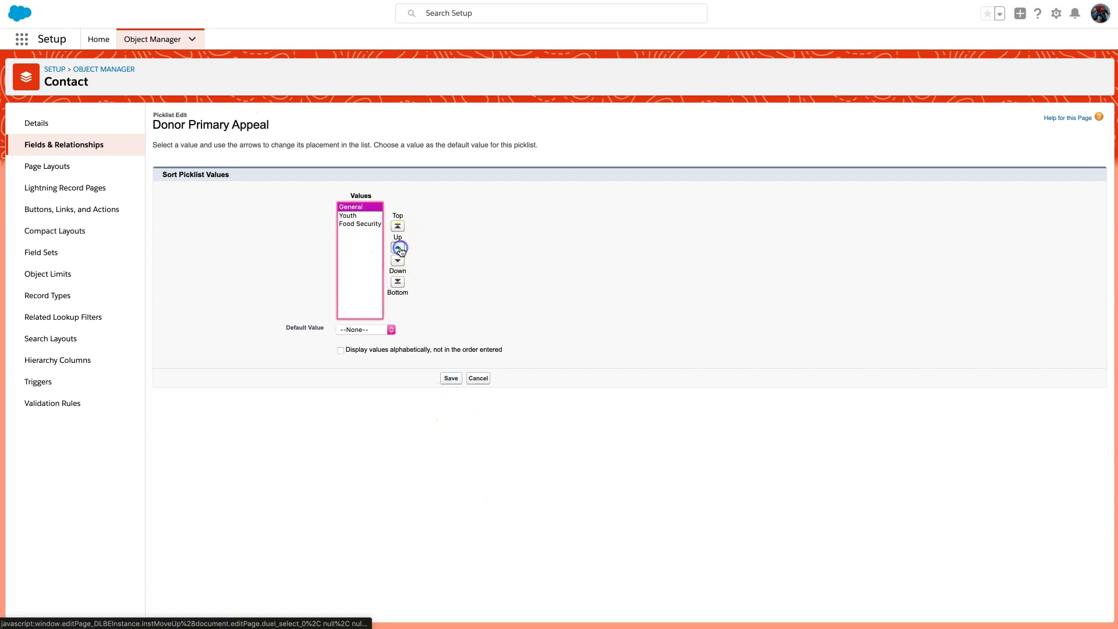
pyautogui.click(451, 379)
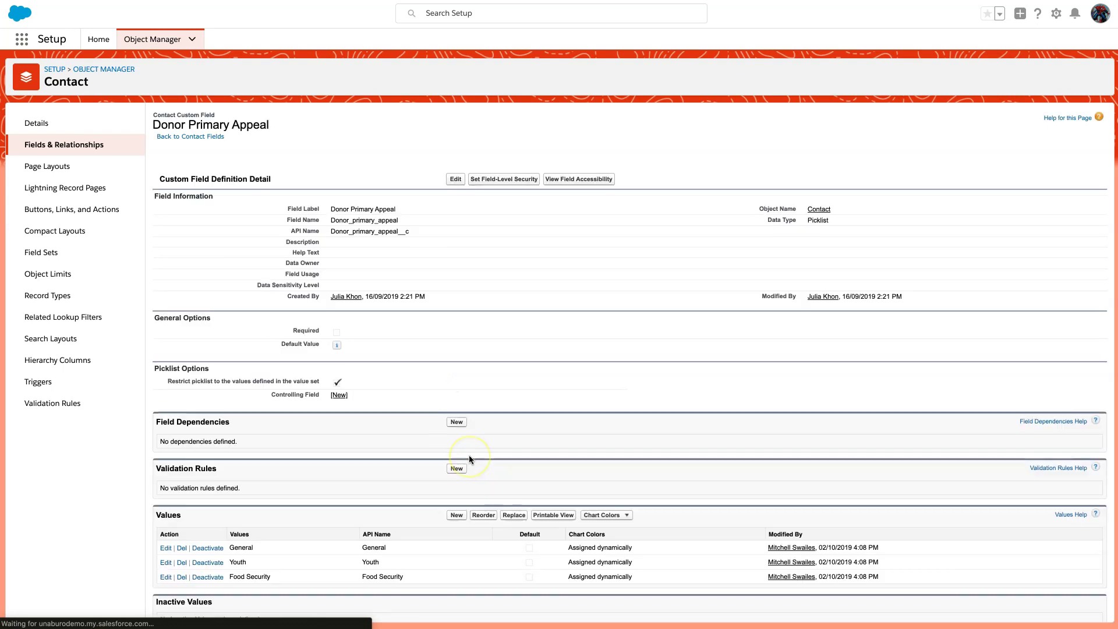
# Add 'Animals' and 'New Listing' as new Donor Primary Appeal values and save them
pyautogui.click(457, 516)
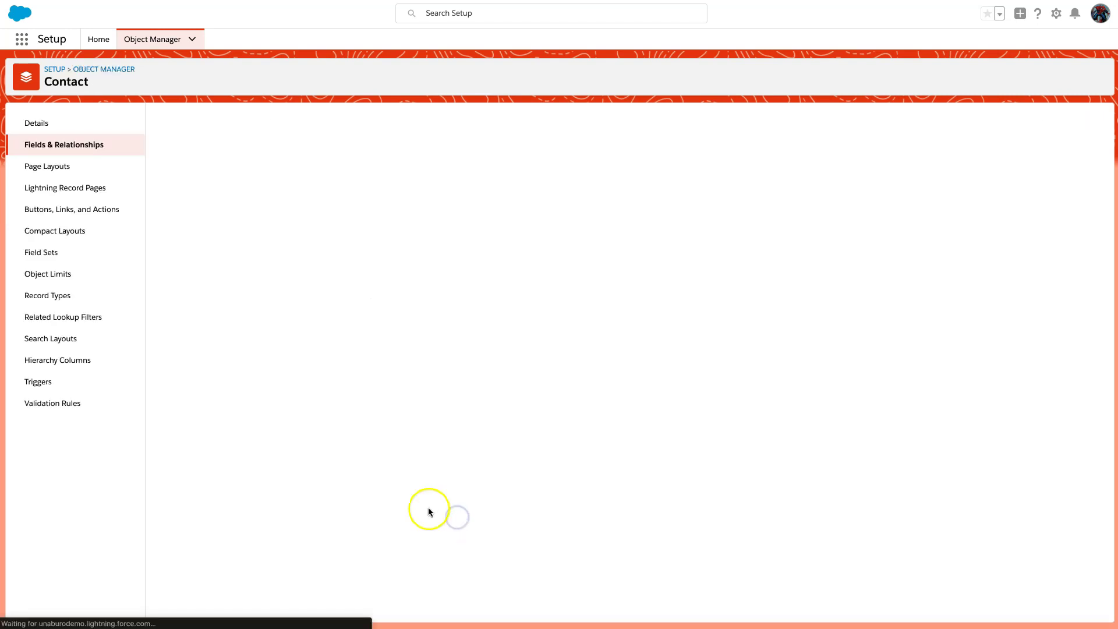
pyautogui.click(235, 244)
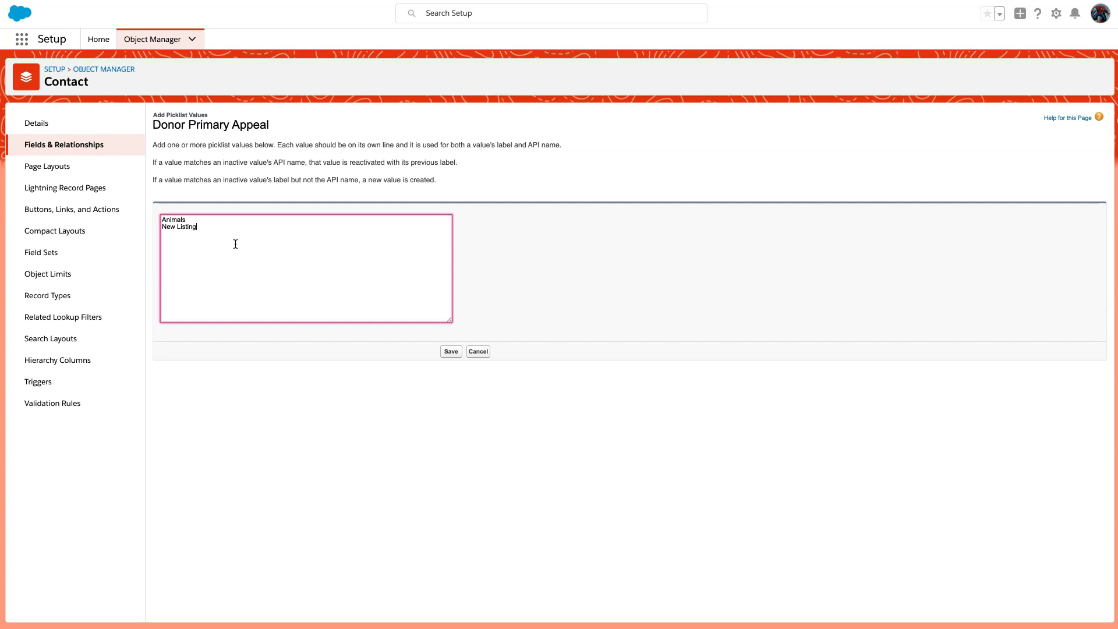
pyautogui.click(448, 352)
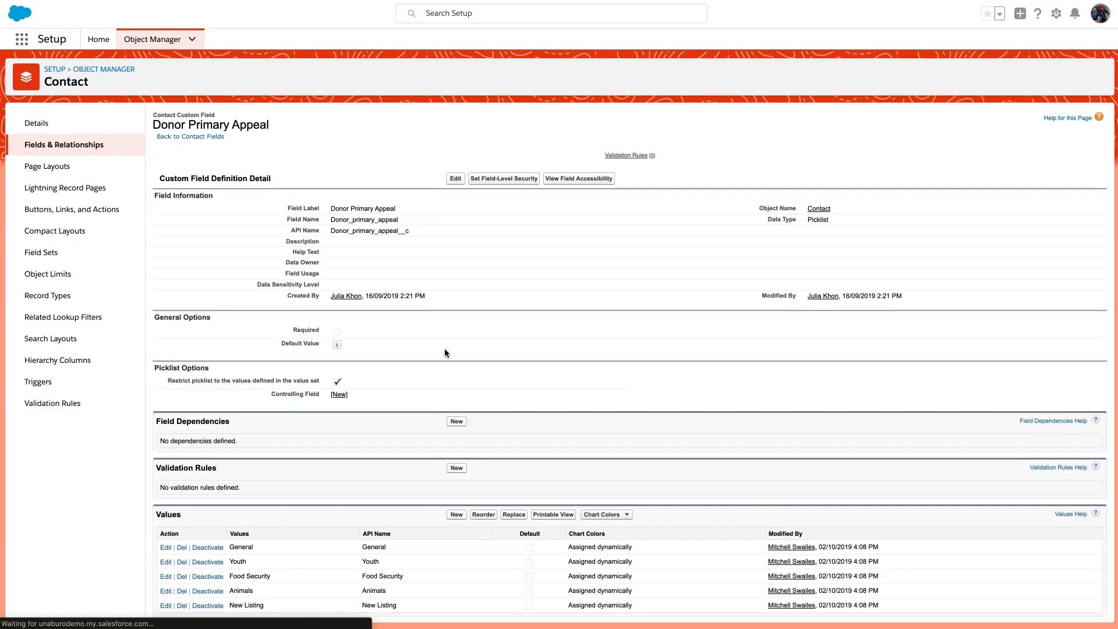
# Reopen the contact's Donor Primary Appeal picklist to check that General, Animals and New Listing appear
pyautogui.scroll(-2, 464, 478)
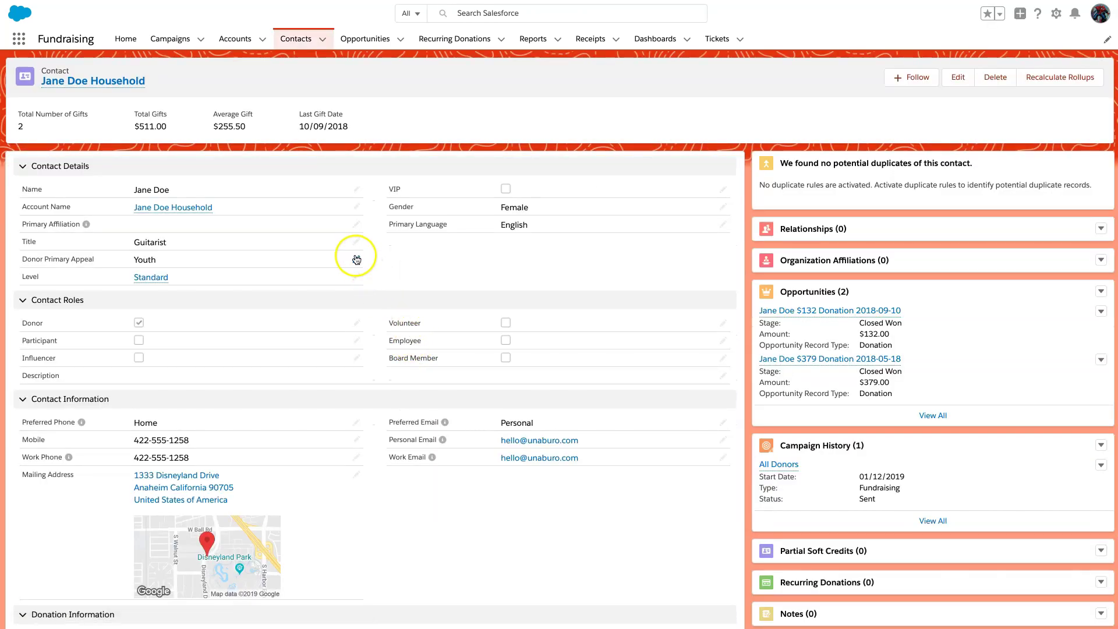
pyautogui.click(356, 260)
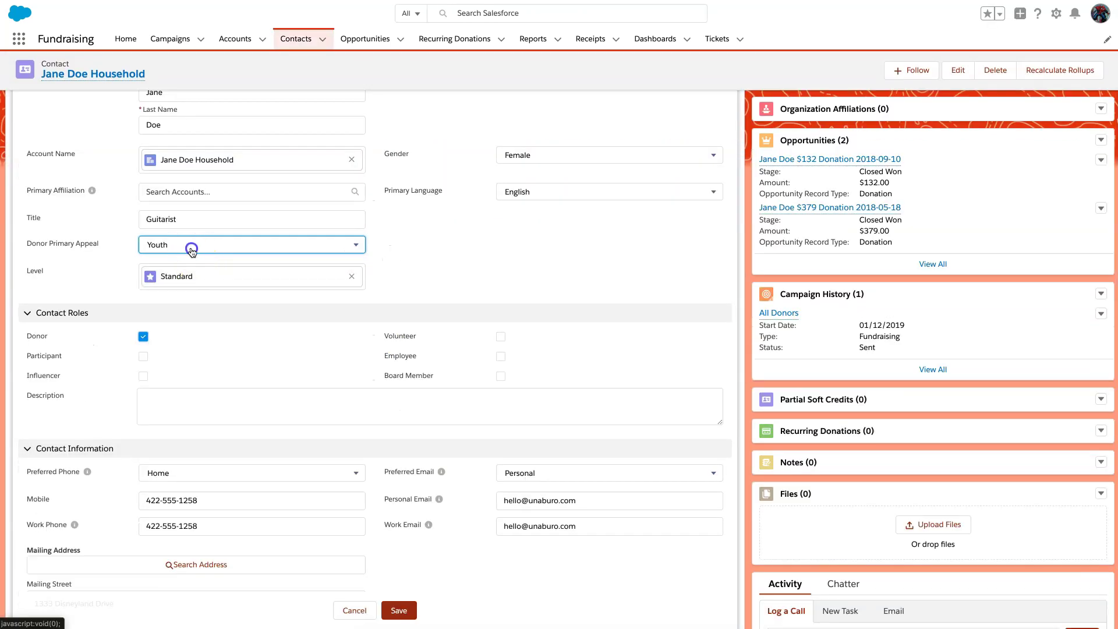
pyautogui.click(259, 245)
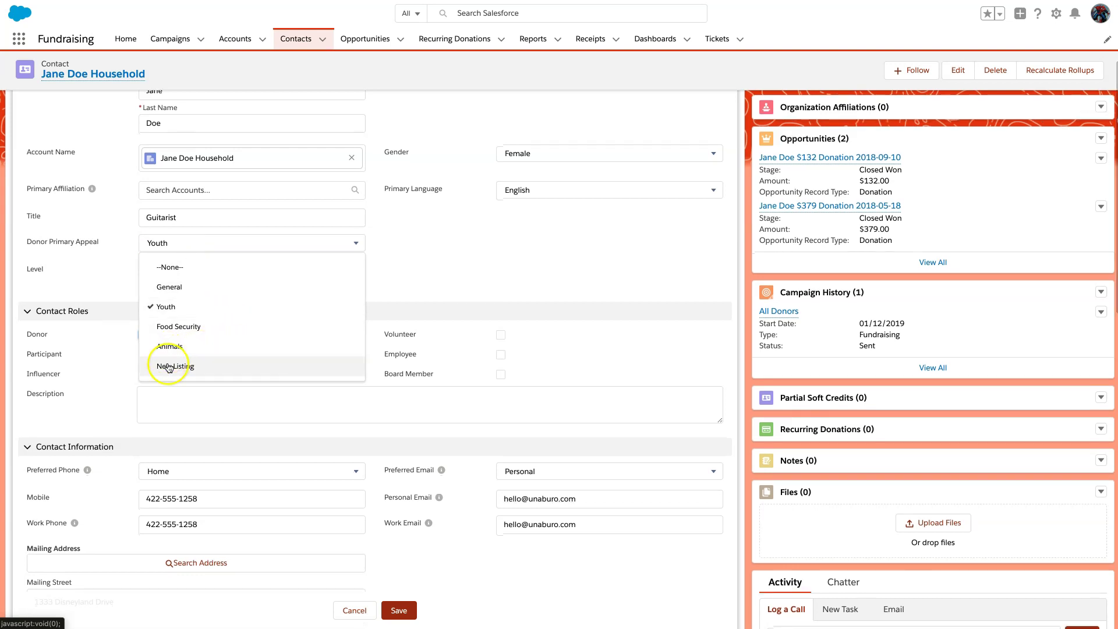